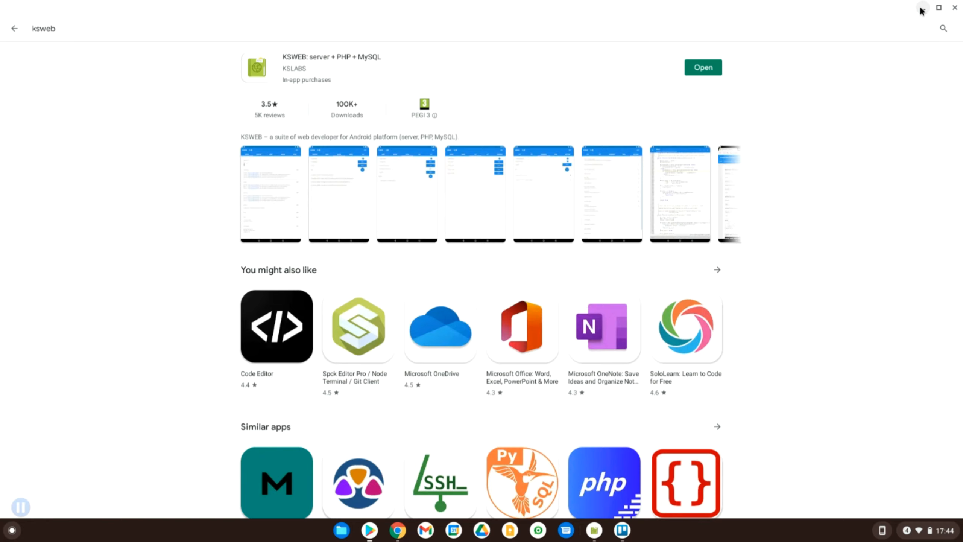
- Leave the Play Store for Chrome, which shows the XAMPP homepage at apachefriends.org
{"action": "left_click", "coordinate": [398, 530]}
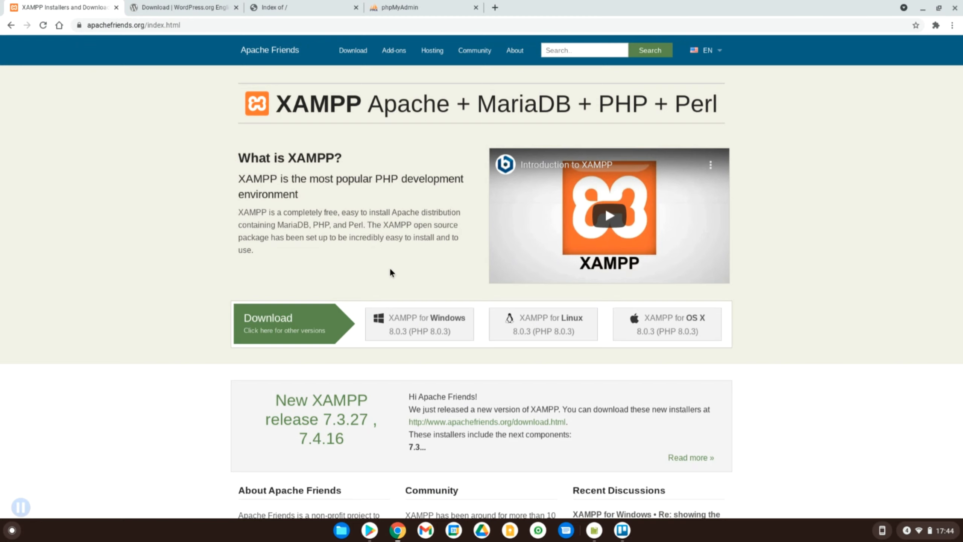
- Skim the XAMPP download options, then bring up KSWEB's status screen with Lighttpd, MySQL and PHP 7.4.3 on
{"action": "scroll", "coordinate": [392, 272], "scroll_direction": "down", "scroll_amount": 3}
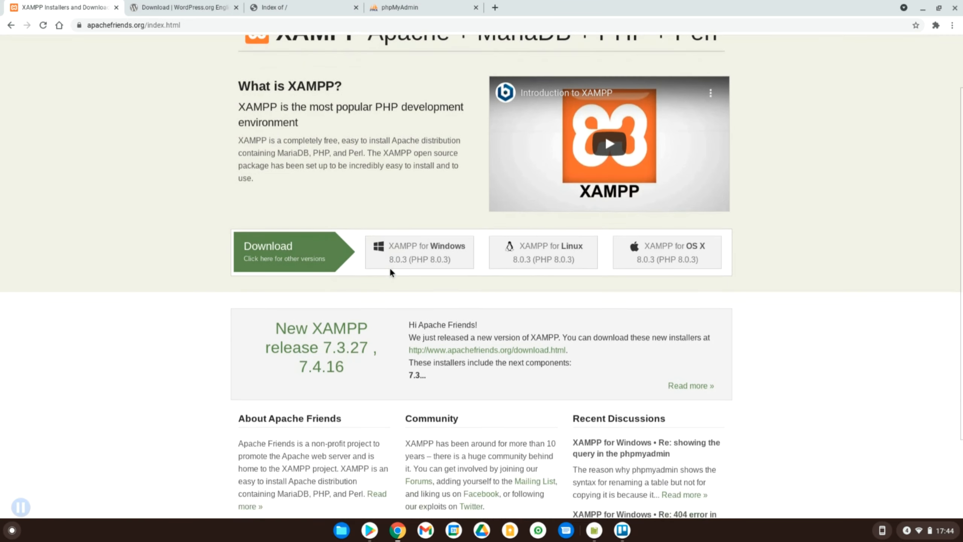
{"action": "scroll", "coordinate": [392, 272], "scroll_direction": "up", "scroll_amount": 3}
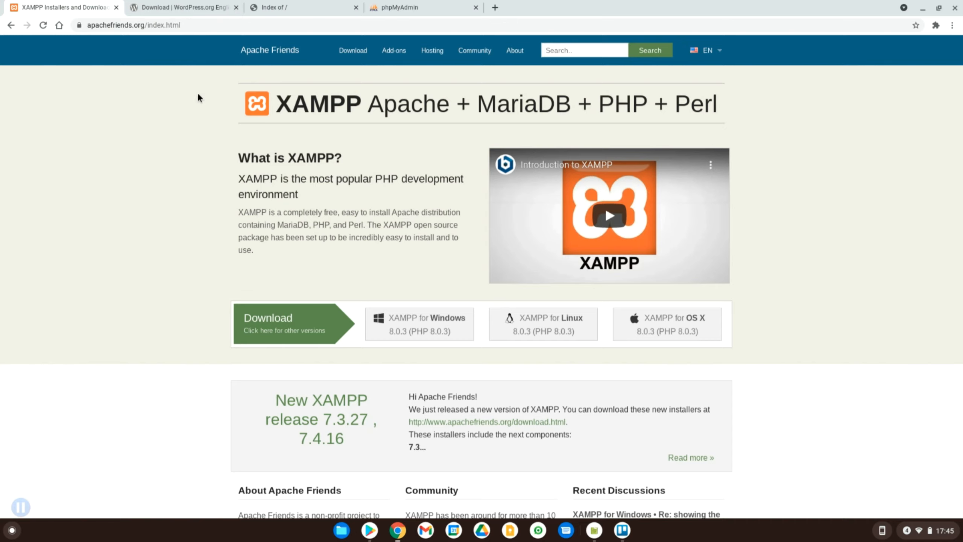
{"action": "left_click", "coordinate": [594, 530]}
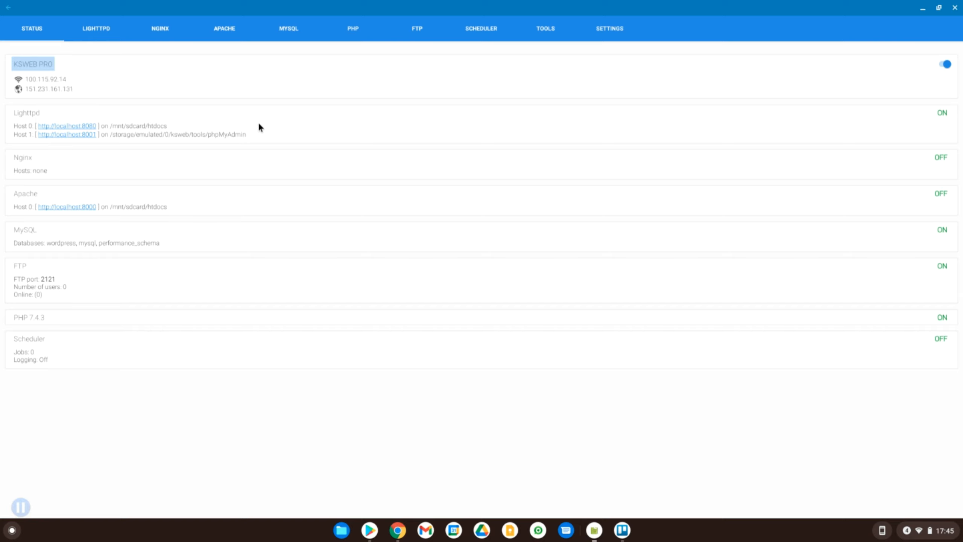
- Look through KSWEB's SETTINGS and TOOLS tabs, then return to the STATUS overview
{"action": "left_click", "coordinate": [614, 36]}
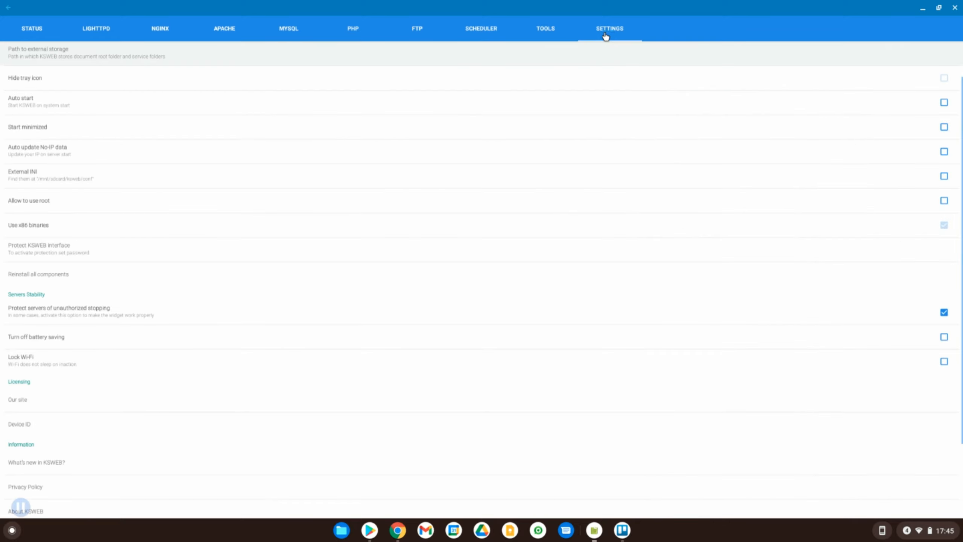
{"action": "left_click", "coordinate": [539, 34]}
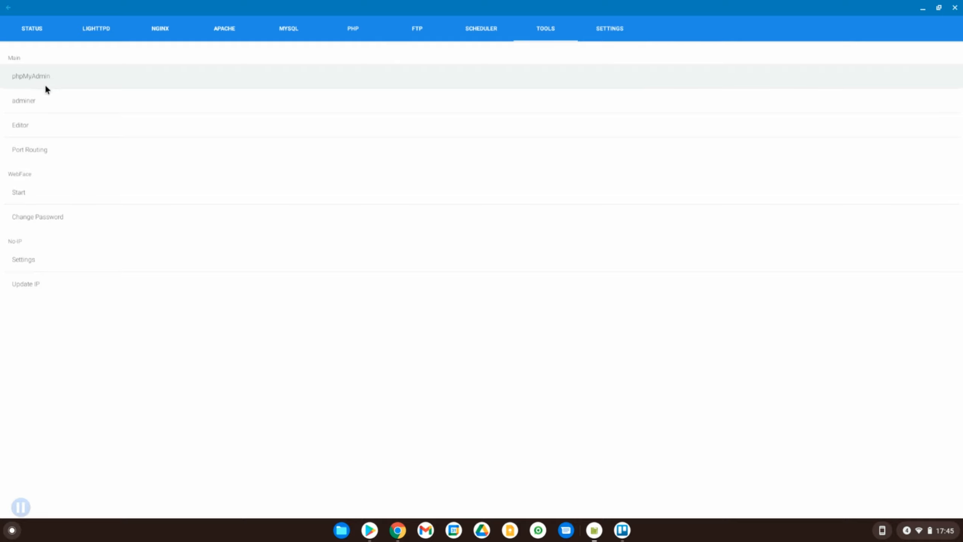
{"action": "left_click", "coordinate": [33, 31]}
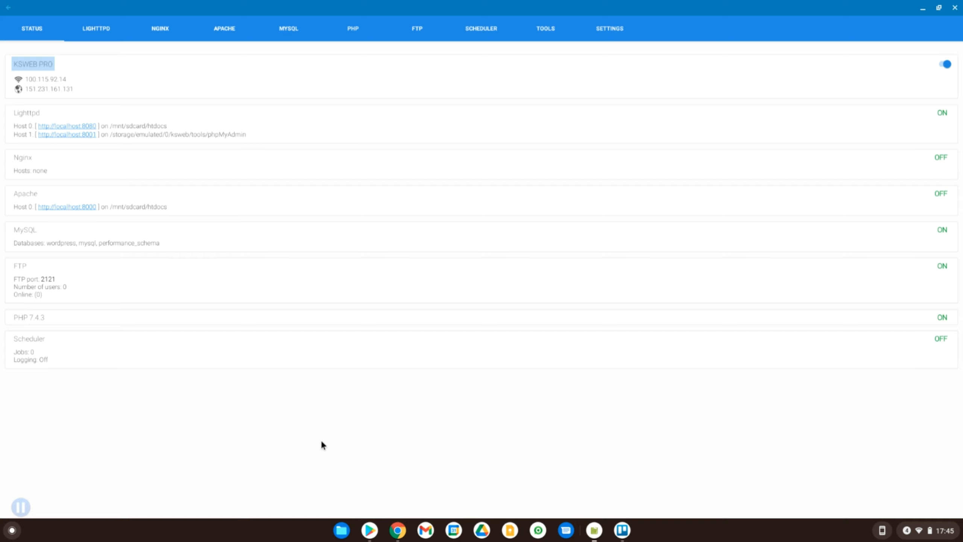
- Back in Chrome, check the 'Index of /' listing, then open the phpMyAdmin login page at 100.115.92.14:8001
{"action": "left_click", "coordinate": [398, 531]}
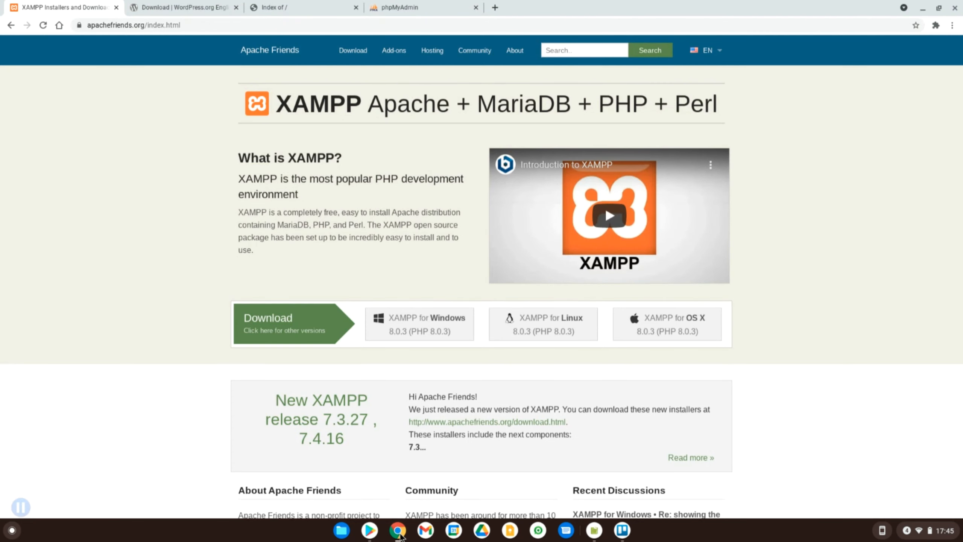
{"action": "left_click", "coordinate": [269, 2]}
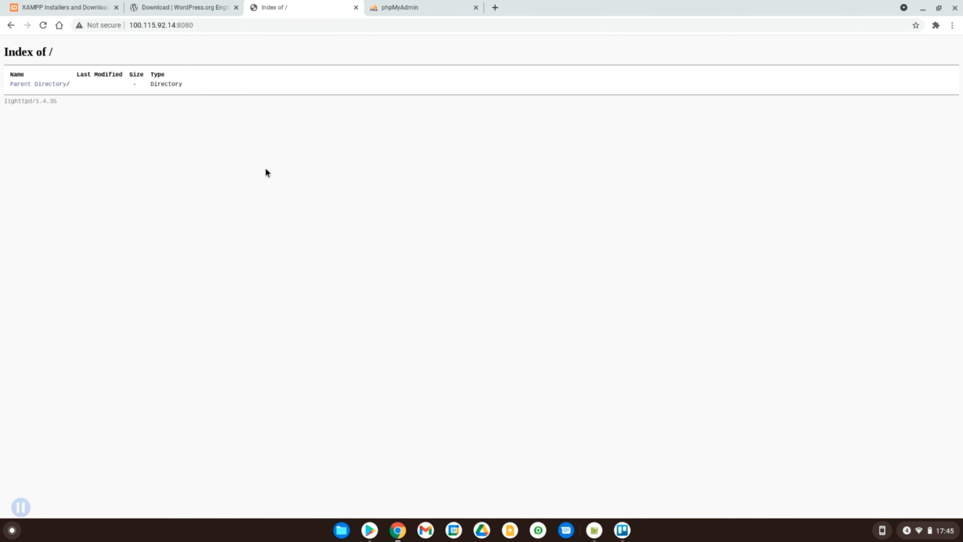
{"action": "left_click", "coordinate": [430, 10]}
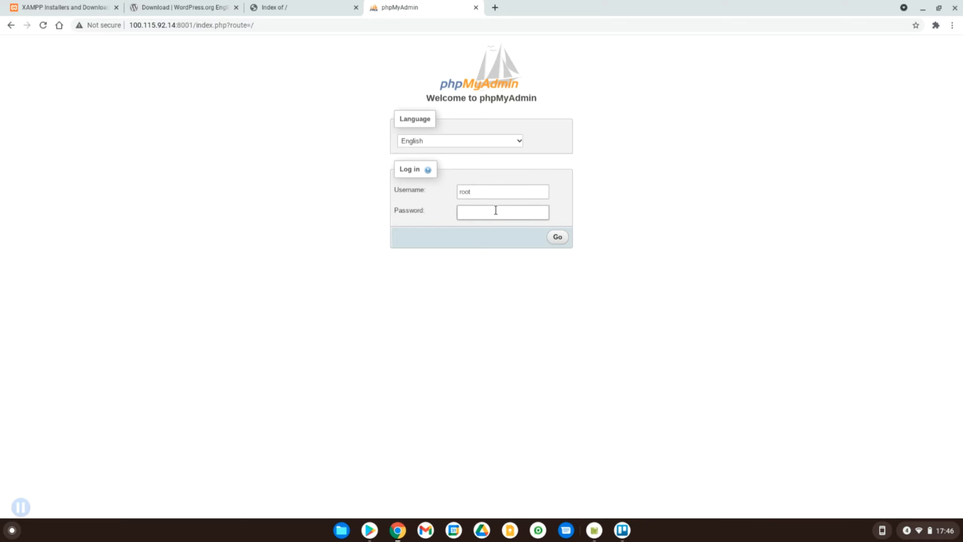
- Log into phpMyAdmin as root and create the empty database wordpress_tutorial
{"action": "key", "text": "Return"}
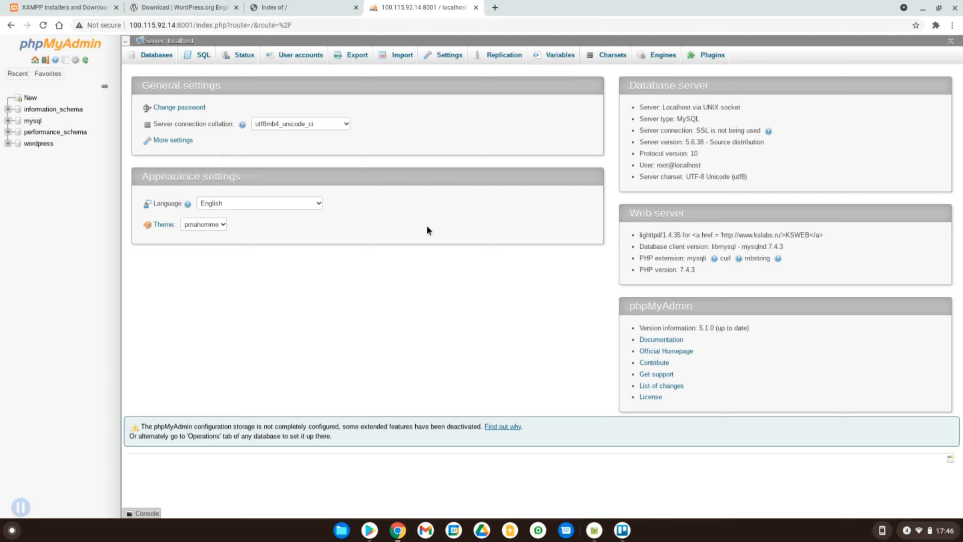
{"action": "left_click", "coordinate": [24, 98]}
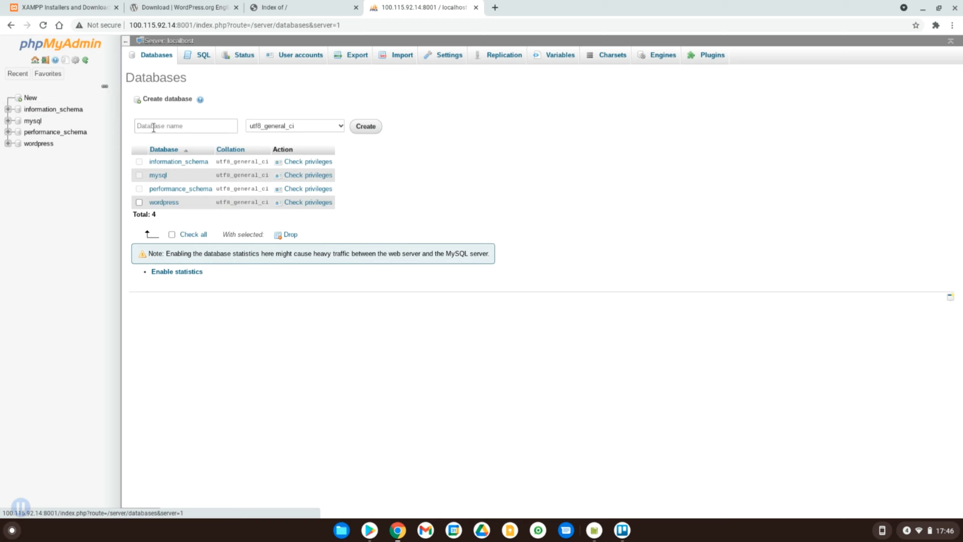
{"action": "left_click", "coordinate": [175, 130]}
{"action": "type", "text": "wordpress"}
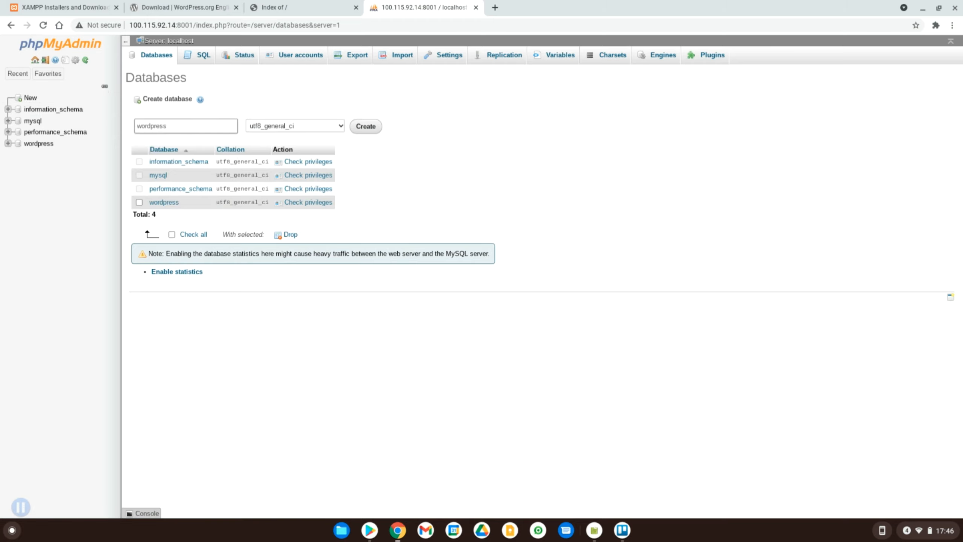
{"action": "type", "text": "_tutorial"}
{"action": "left_click", "coordinate": [365, 127]}
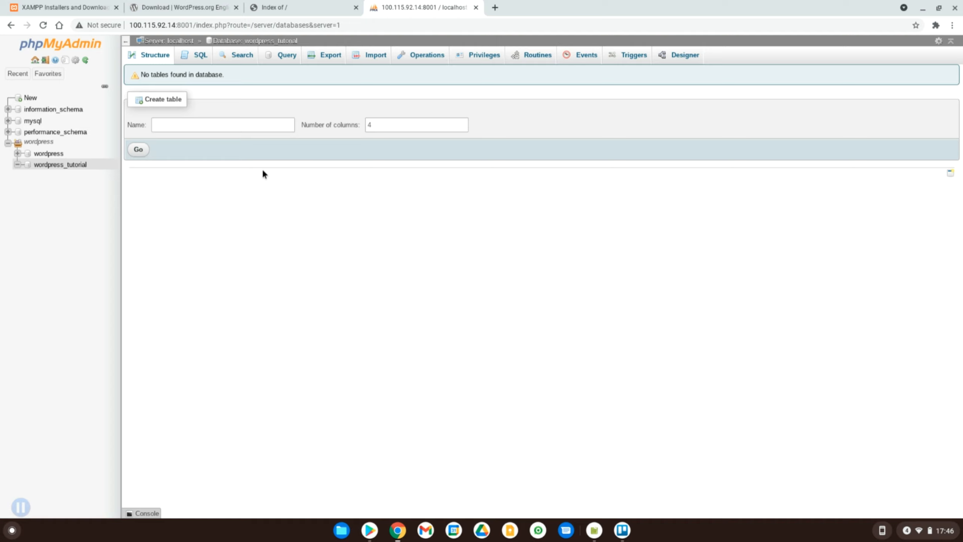
- Download wordpress-5.7-en_GB.zip from WordPress.org, dismiss the thank-you popup, and bring up the Files app
{"action": "key", "text": "ctrl+shift+Tab"}
{"action": "key", "text": "ctrl+shift+Tab"}
{"action": "key", "text": "ctrl+shift+Tab"}
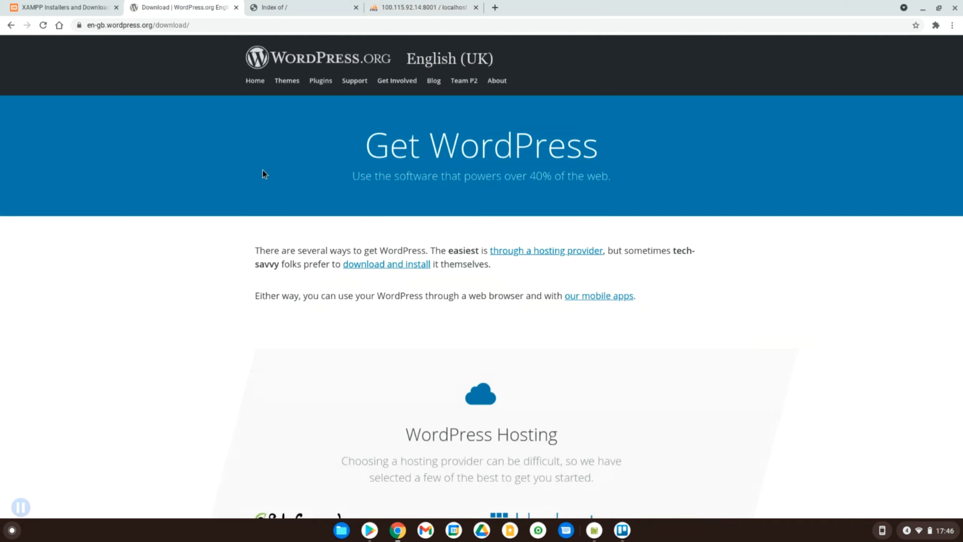
{"action": "key", "text": "ctrl+Tab"}
{"action": "scroll", "coordinate": [474, 310], "scroll_direction": "down", "scroll_amount": 10}
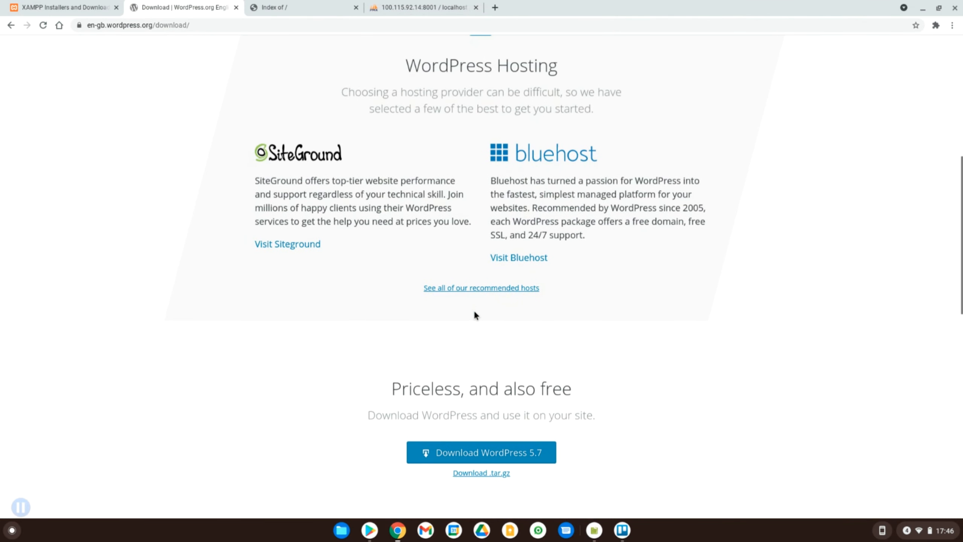
{"action": "left_click", "coordinate": [440, 453]}
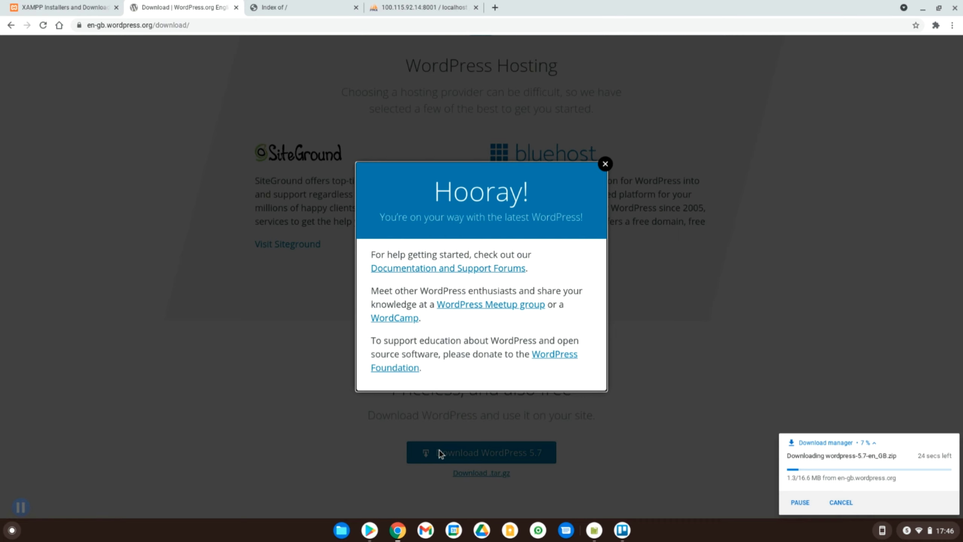
{"action": "left_click", "coordinate": [605, 163]}
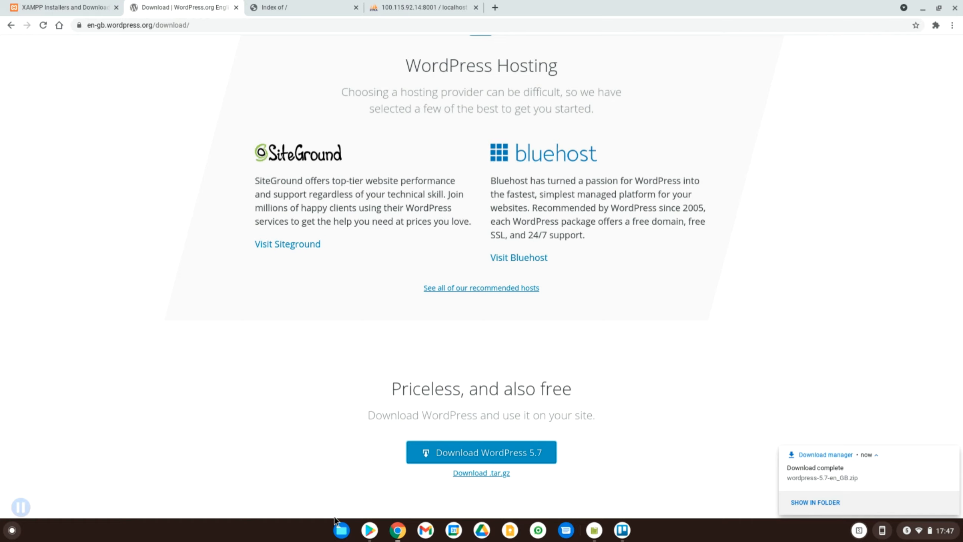
{"action": "left_click", "coordinate": [336, 531]}
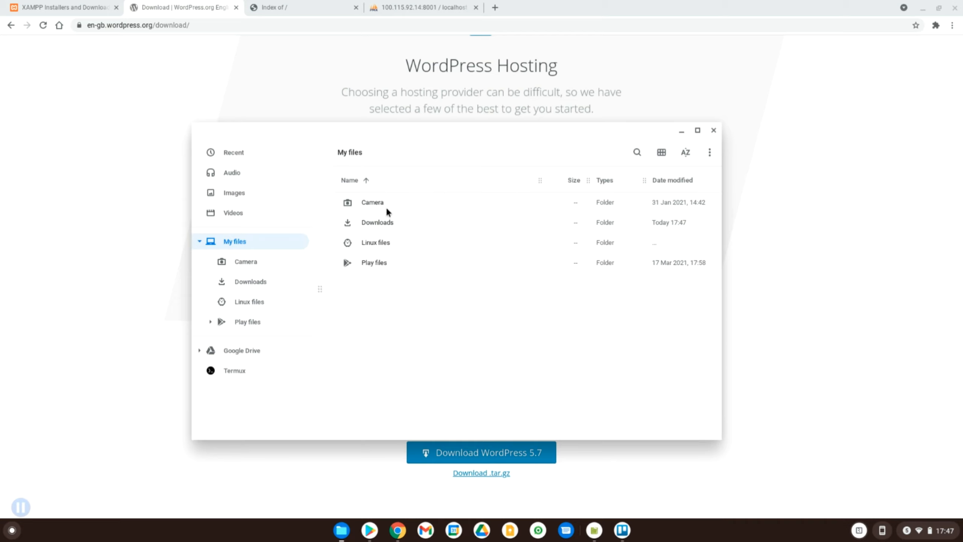
- Open wordpress-5.7-en_GB.zip from Downloads and select all 19 items in its wordpress folder
{"action": "left_click", "coordinate": [245, 281]}
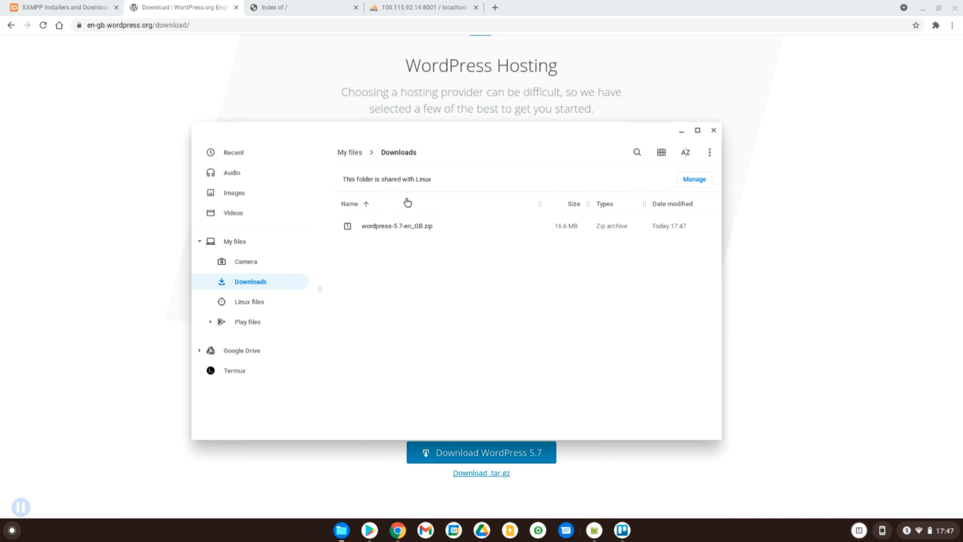
{"action": "left_click", "coordinate": [414, 228]}
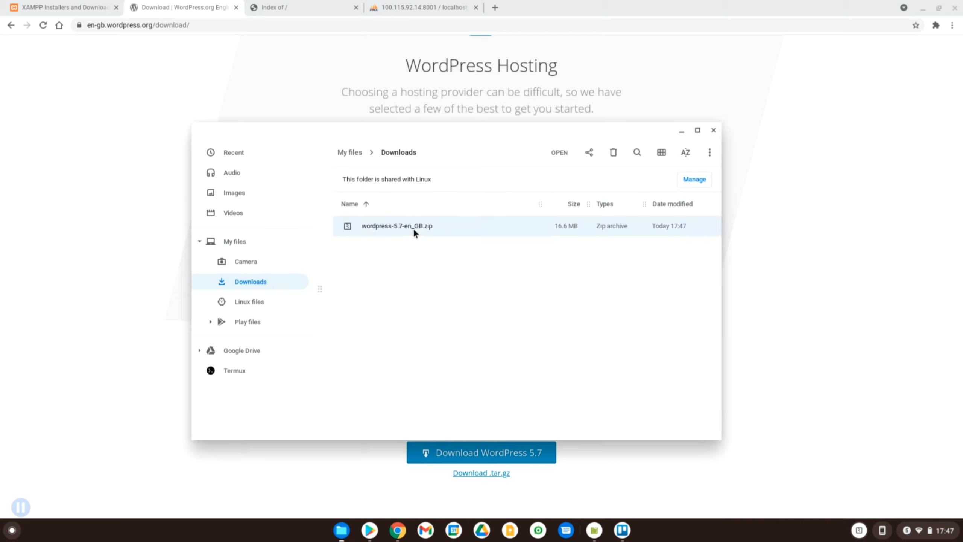
{"action": "double_click", "coordinate": [414, 228]}
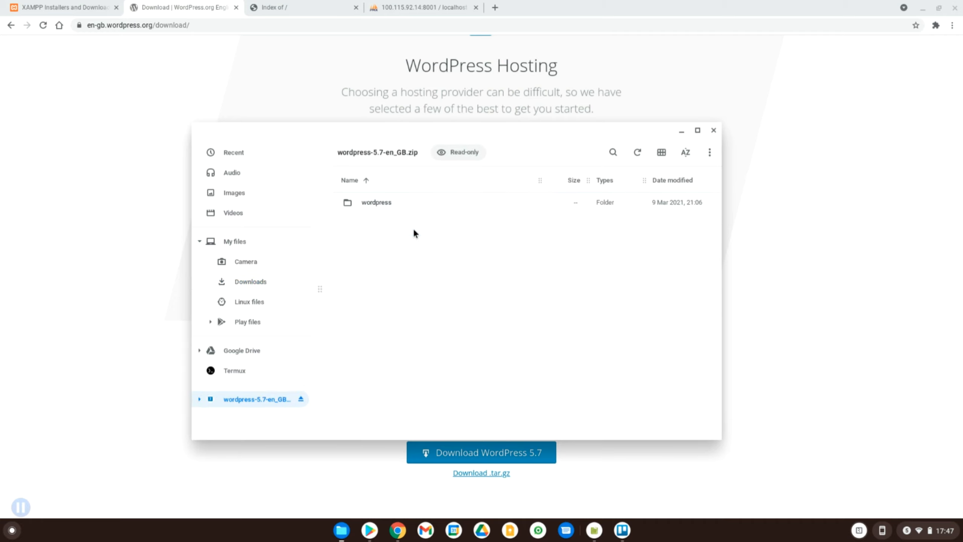
{"action": "double_click", "coordinate": [364, 202]}
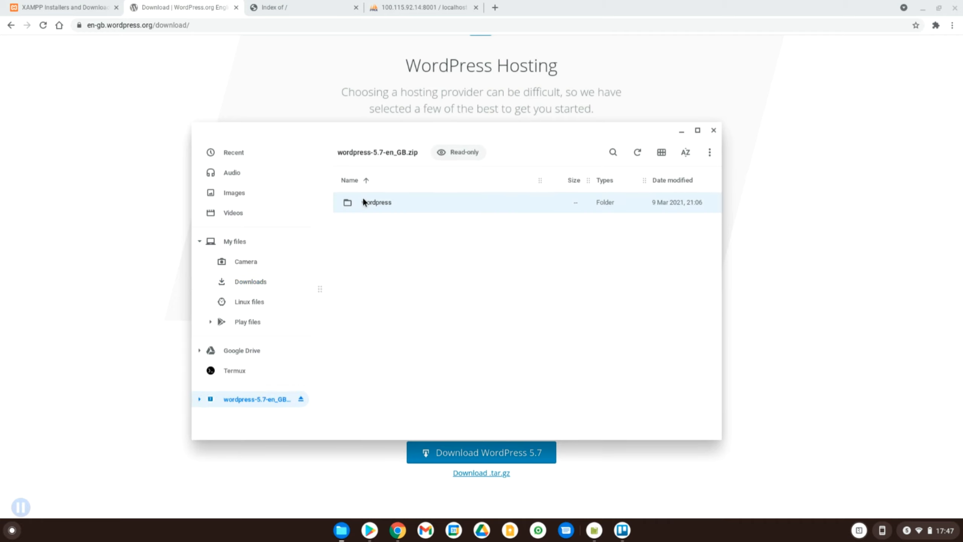
{"action": "left_click", "coordinate": [400, 272]}
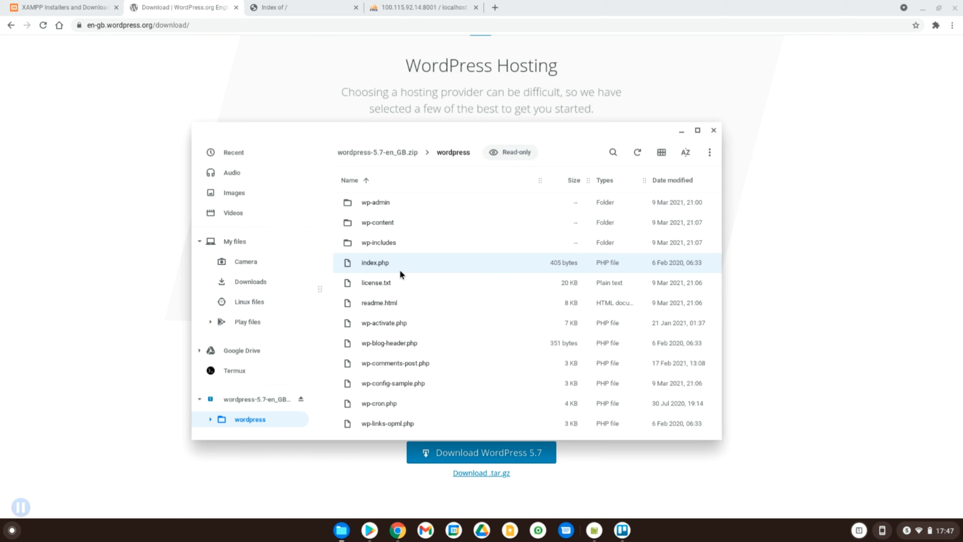
{"action": "key", "text": "ctrl+a"}
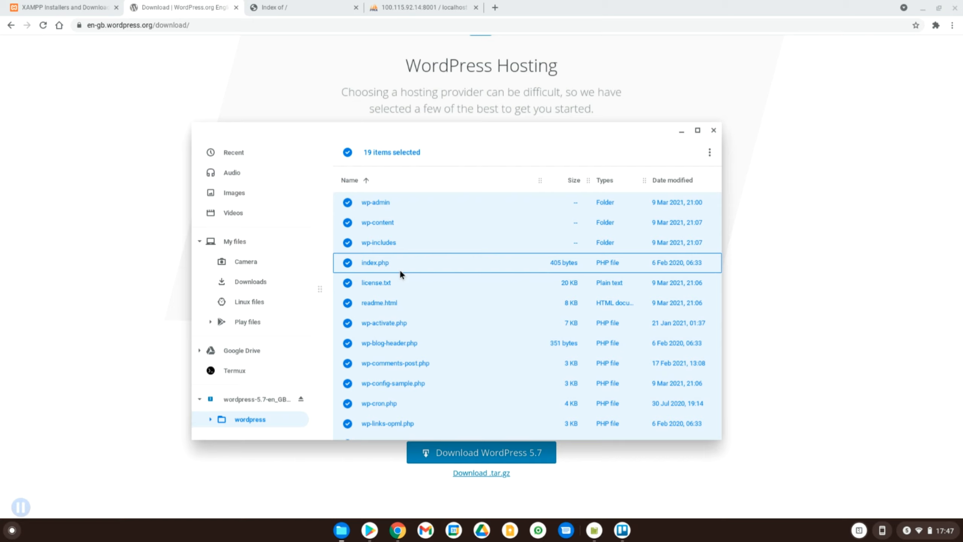
- Open Play files > htdocs to confirm the 19 WordPress items, including wp-admin and index.php, are there
{"action": "left_click", "coordinate": [248, 322]}
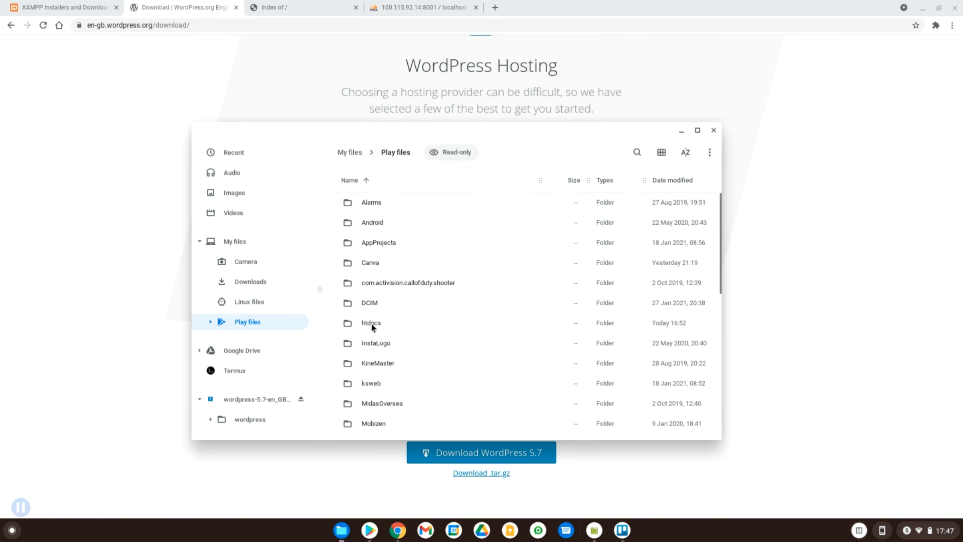
{"action": "left_click", "coordinate": [371, 322]}
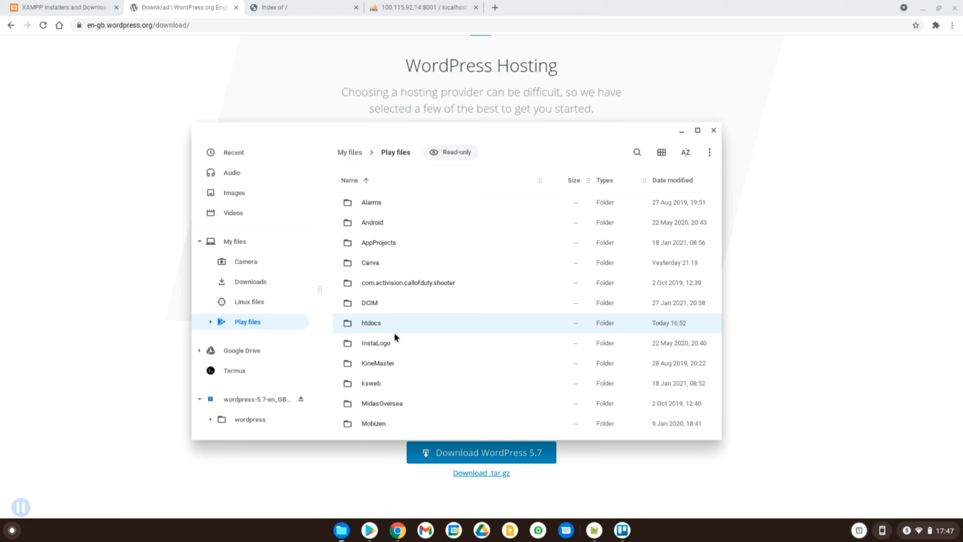
{"action": "left_click", "coordinate": [594, 530]}
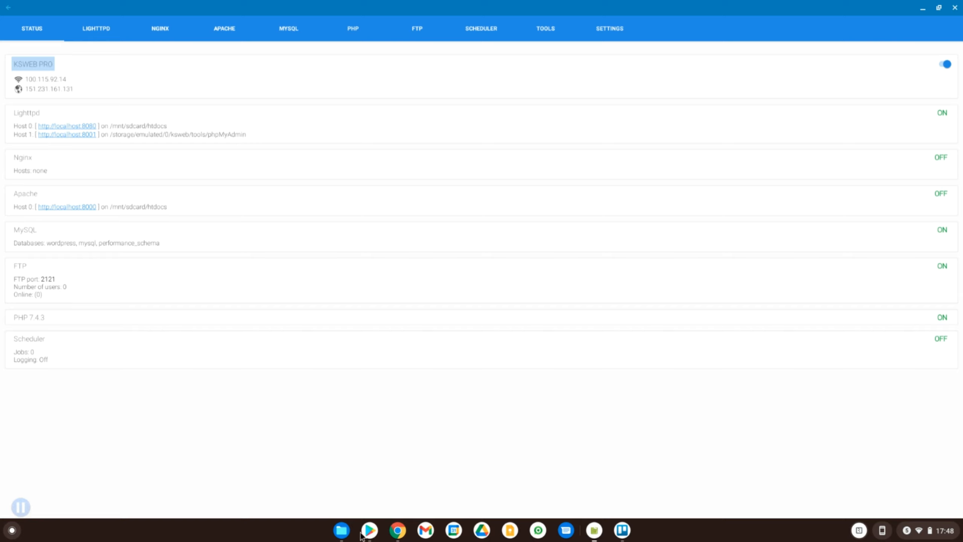
{"action": "left_click", "coordinate": [340, 534]}
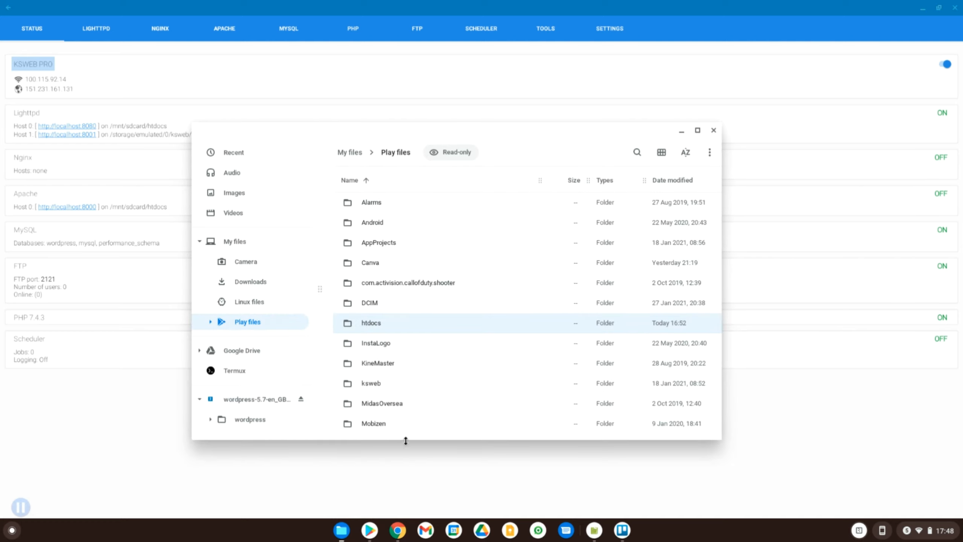
{"action": "double_click", "coordinate": [365, 324]}
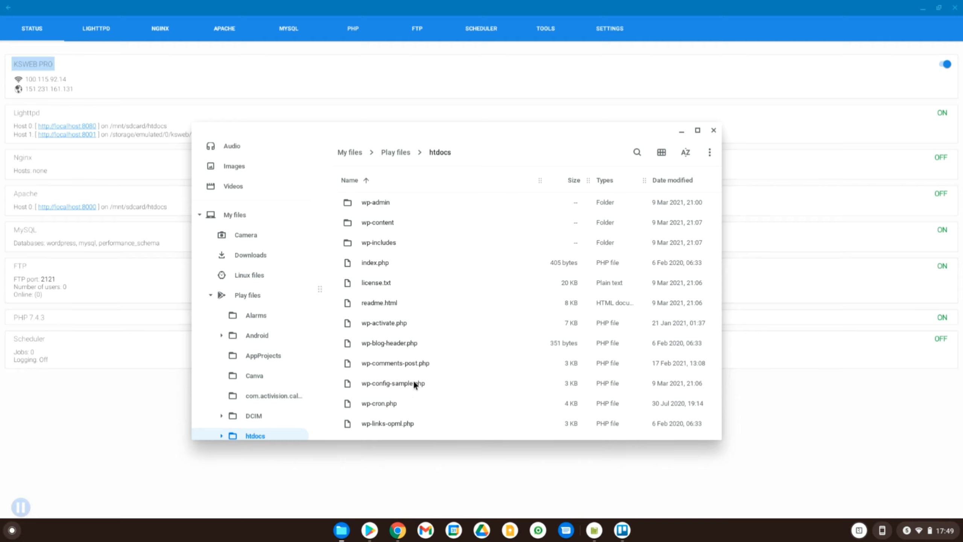
- Reload the 'Index of /' tab to reach the WordPress setup-config.php welcome page at 100.115.92.14:8080
{"action": "left_click", "coordinate": [396, 531]}
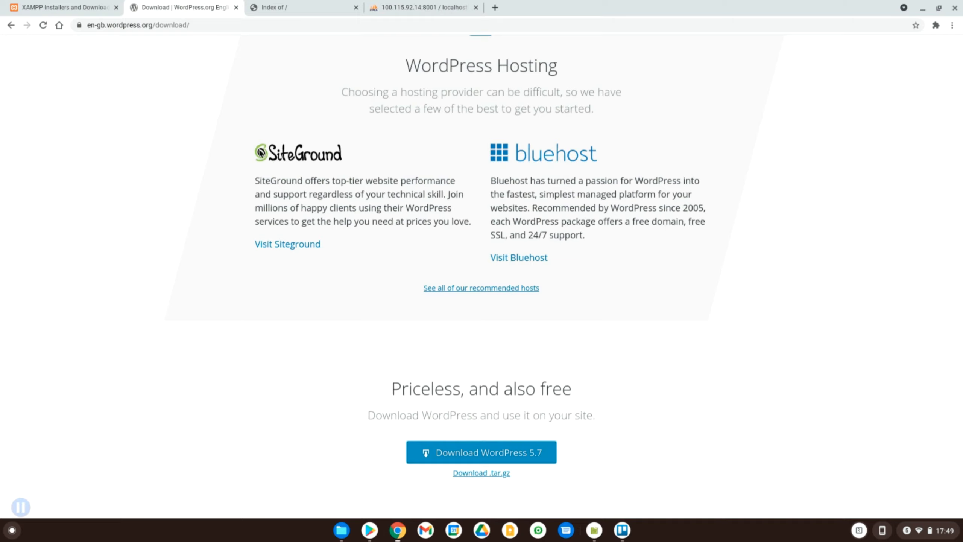
{"action": "left_click", "coordinate": [280, 5]}
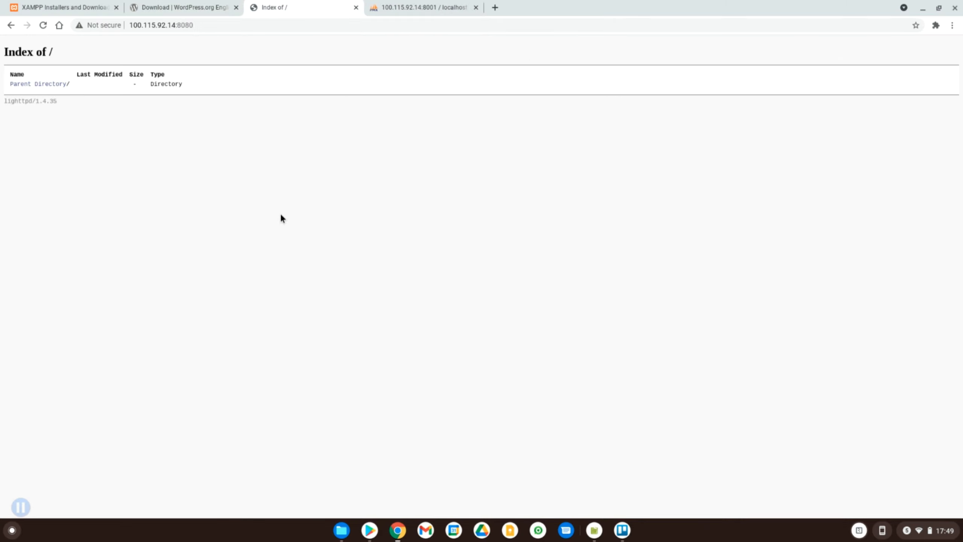
{"action": "key", "text": "ctrl+r"}
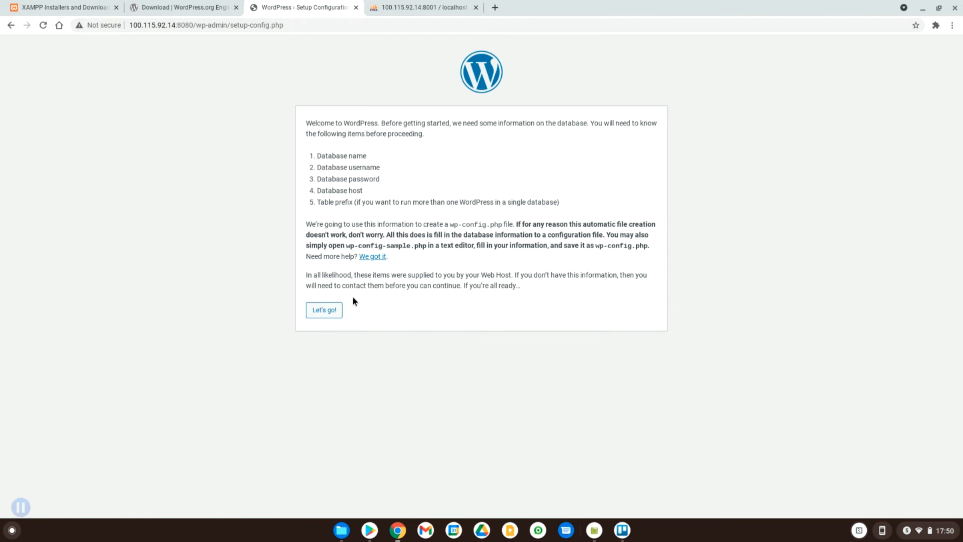
- Submit database name wordpress_tutorial, username root and an empty password to WordPress setup
{"action": "left_click", "coordinate": [306, 311]}
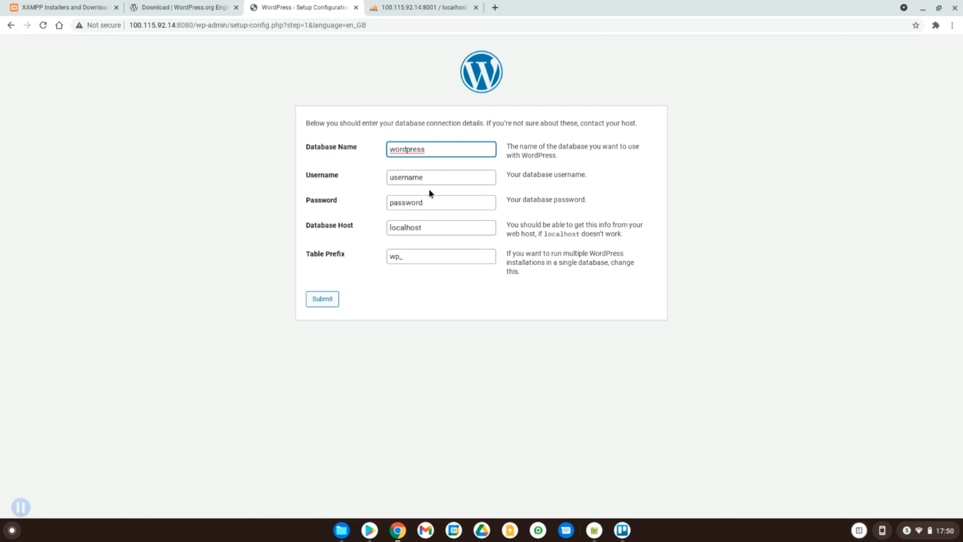
{"action": "left_click", "coordinate": [434, 144]}
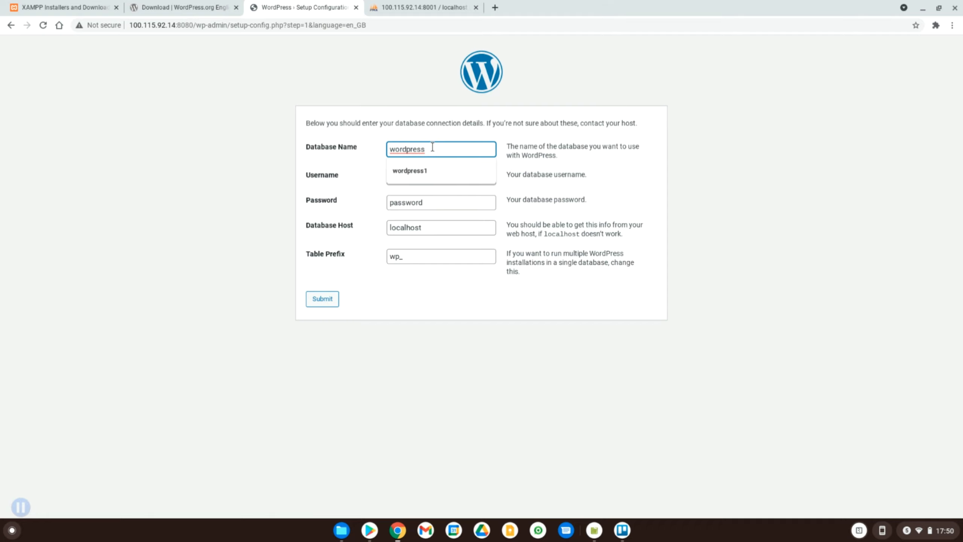
{"action": "type", "text": "_tuto"}
{"action": "type", "text": "rial"}
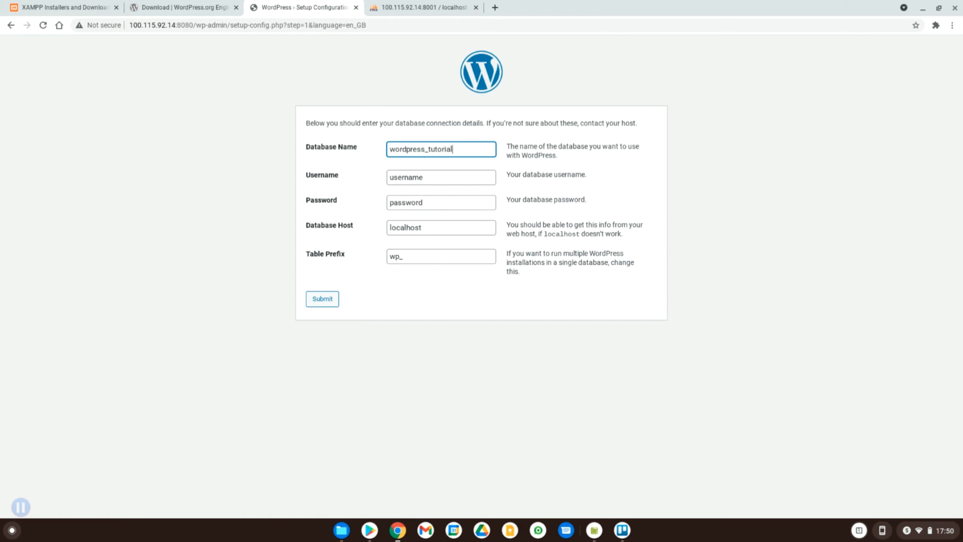
{"action": "left_click", "coordinate": [423, 178]}
{"action": "double_click", "coordinate": [423, 179]}
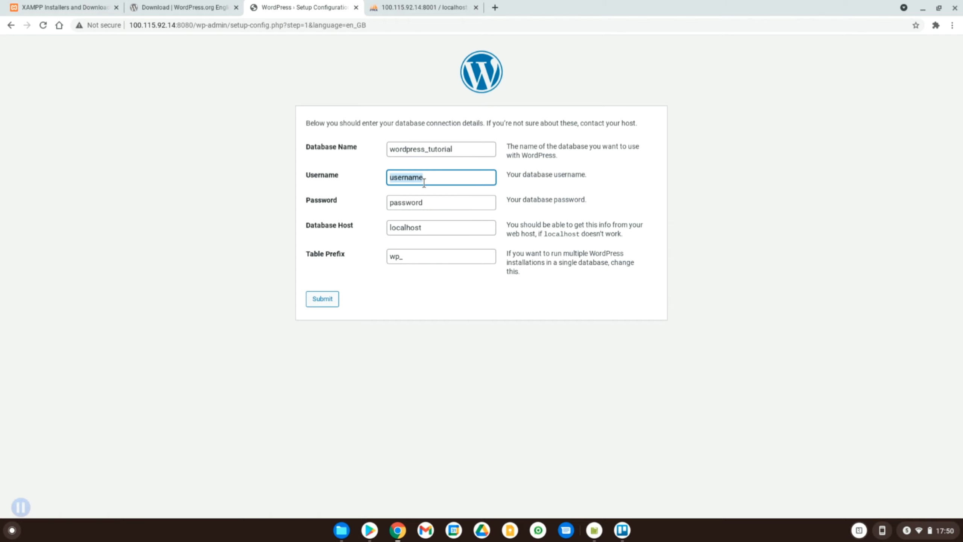
{"action": "type", "text": "root"}
{"action": "double_click", "coordinate": [402, 205]}
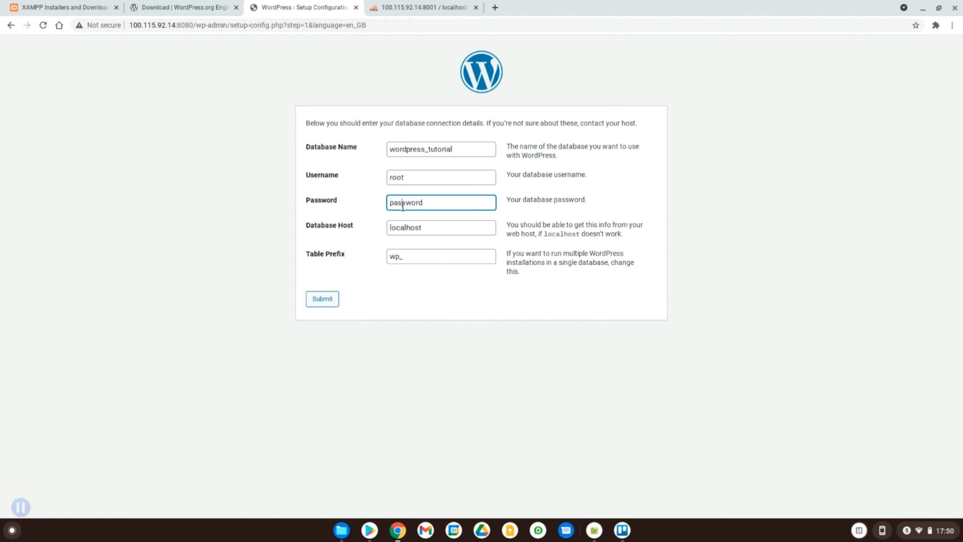
{"action": "key", "text": "BackSpace"}
{"action": "left_click", "coordinate": [323, 299]}
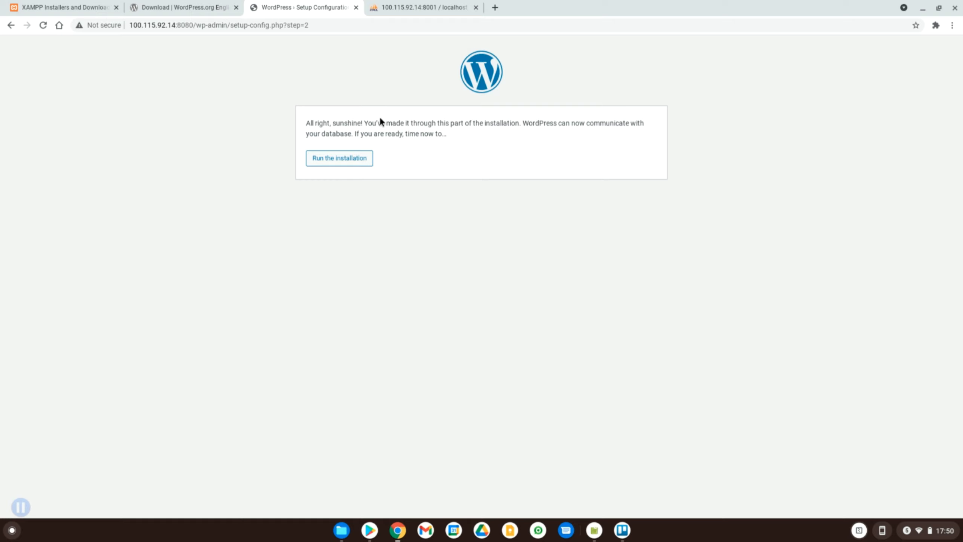
- Install WordPress with site title Test, admin username Test, the generated password and the suggested test e-mail
{"action": "left_click", "coordinate": [340, 164]}
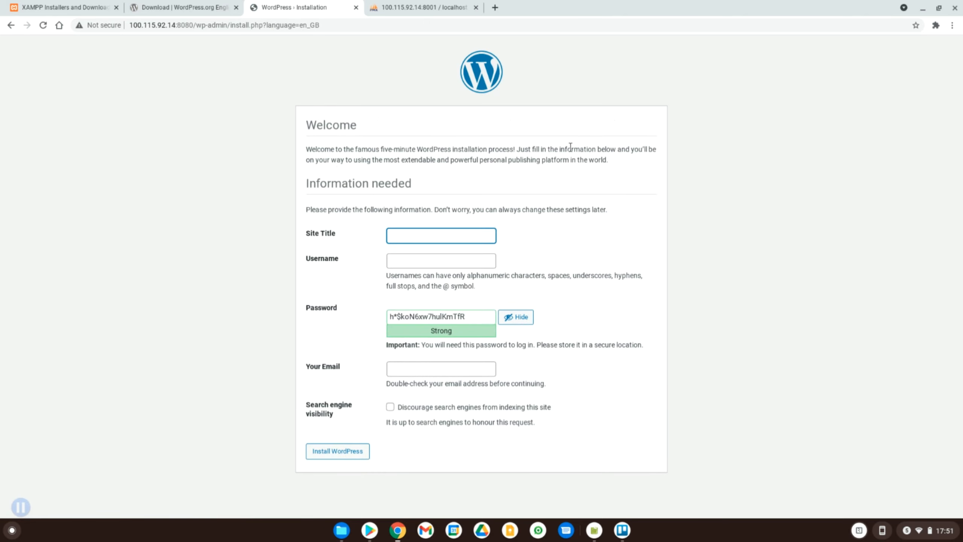
{"action": "type", "text": "Test"}
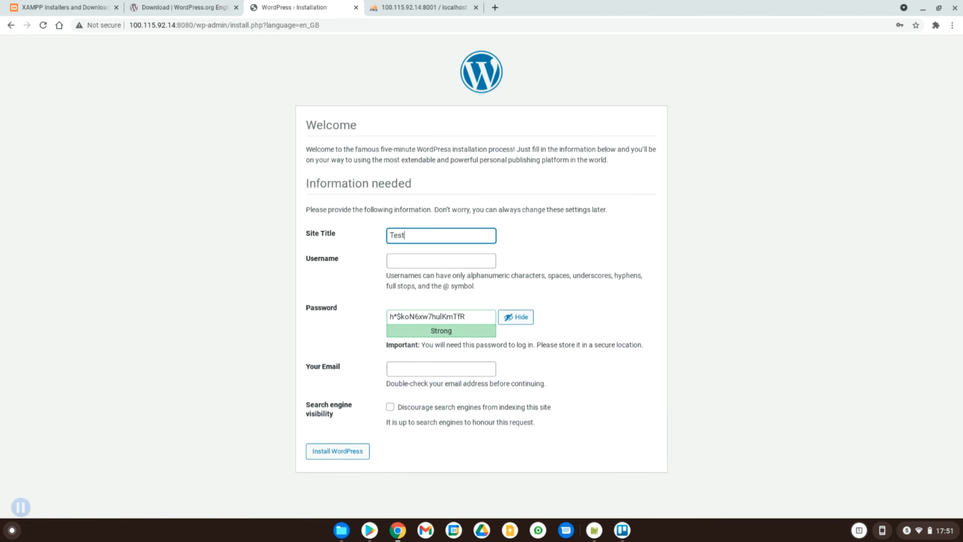
{"action": "key", "text": "Tab"}
{"action": "type", "text": "Test"}
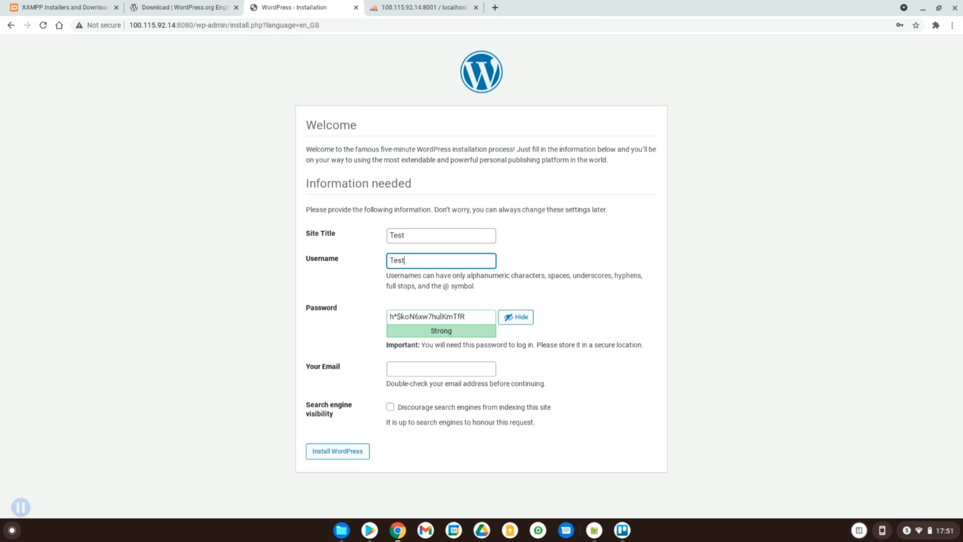
{"action": "triple_click", "coordinate": [452, 319]}
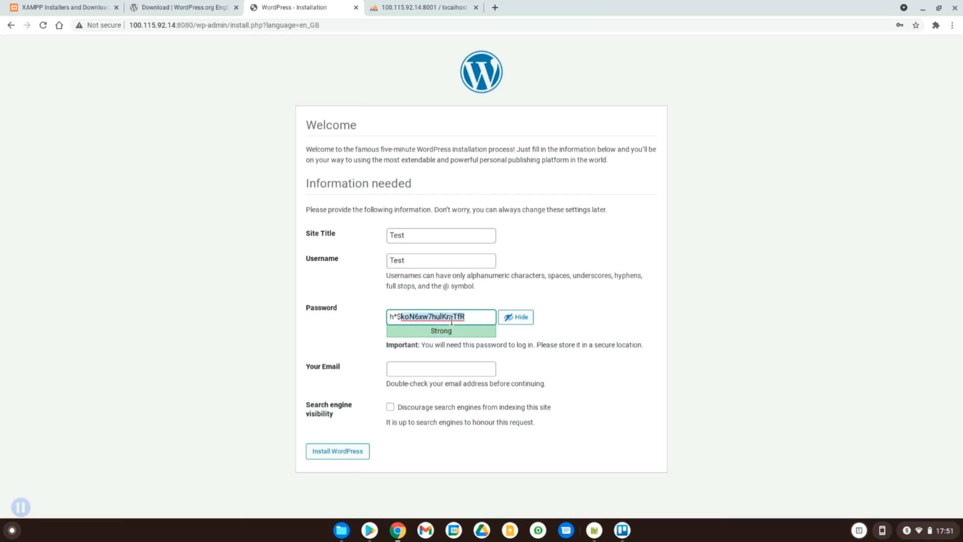
{"action": "left_click", "coordinate": [427, 369]}
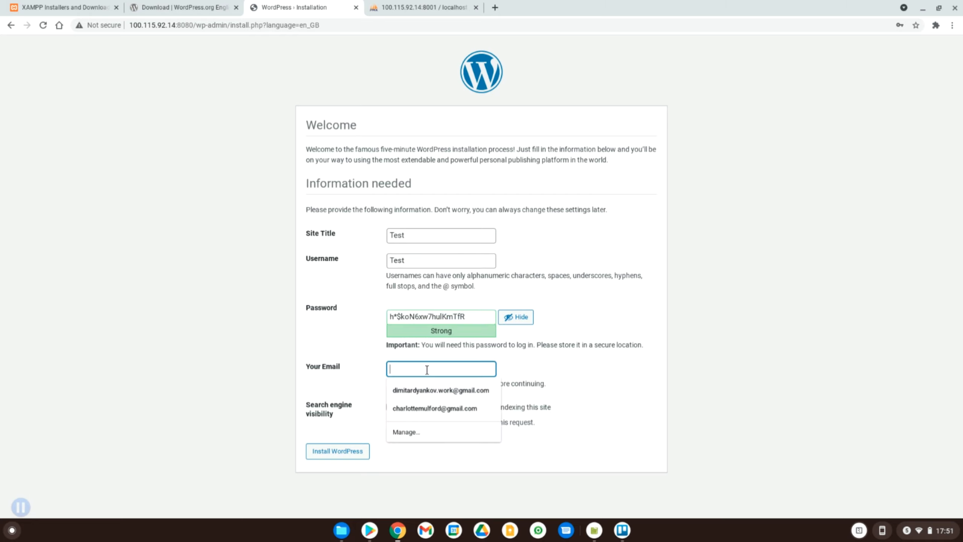
{"action": "type", "text": "test@mailinator.com"}
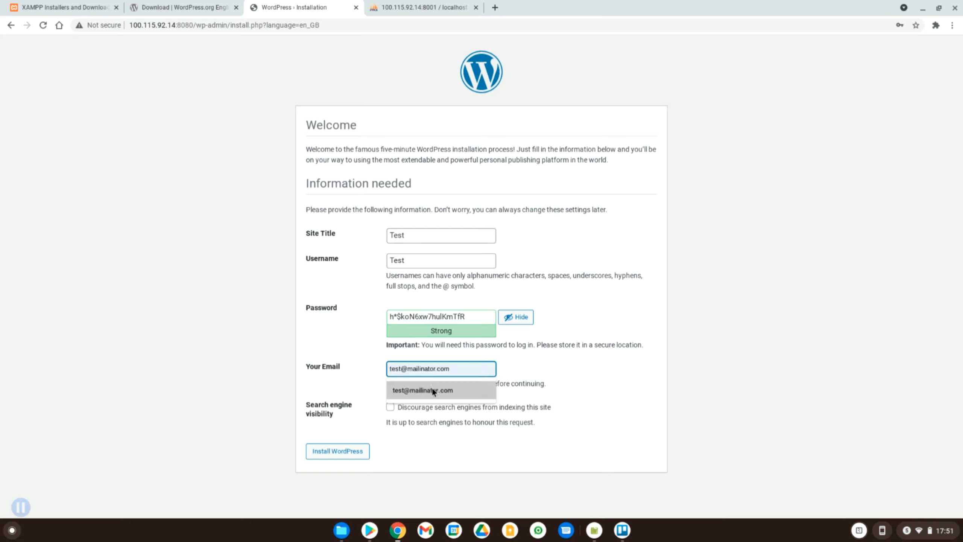
{"action": "left_click", "coordinate": [432, 389]}
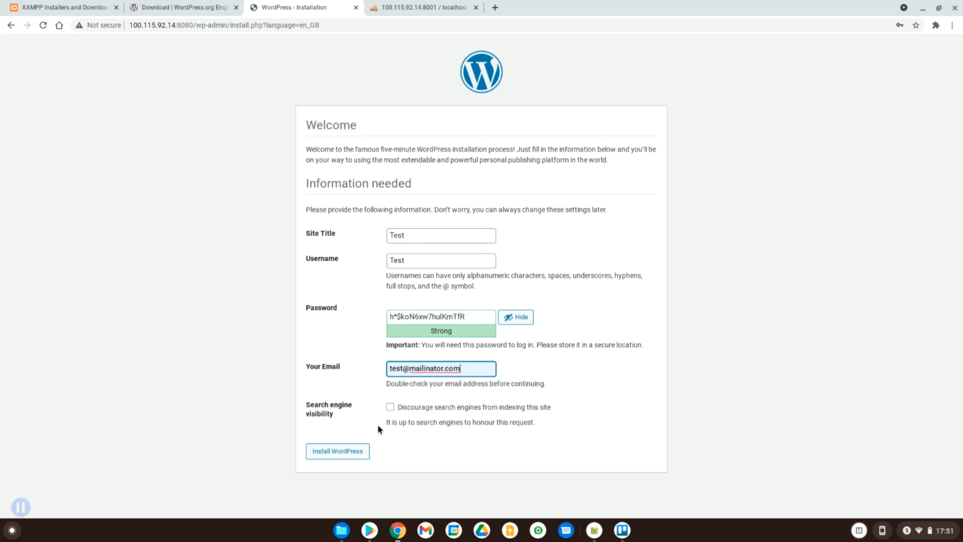
{"action": "left_click", "coordinate": [350, 454]}
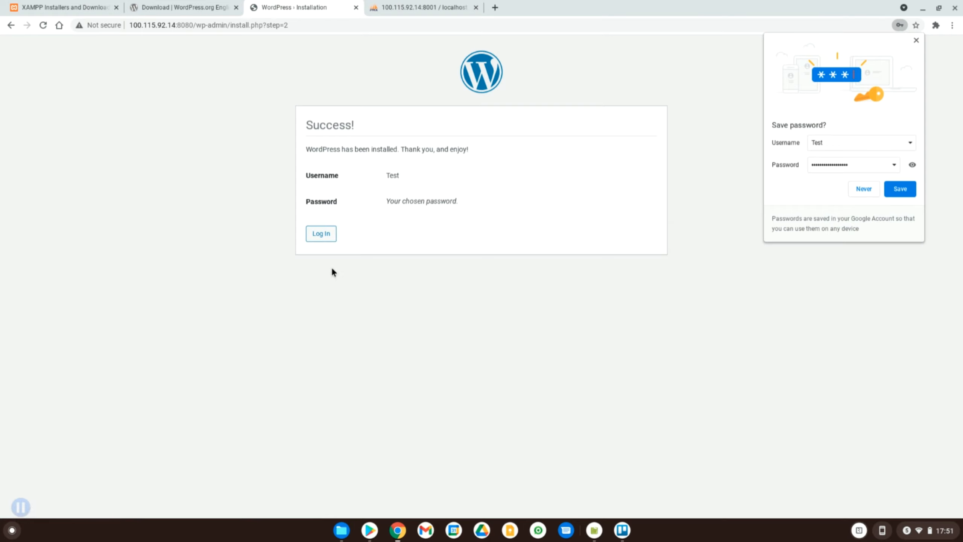
- Log in to WordPress as test with the pasted password, declining to save the password
{"action": "left_click", "coordinate": [322, 236]}
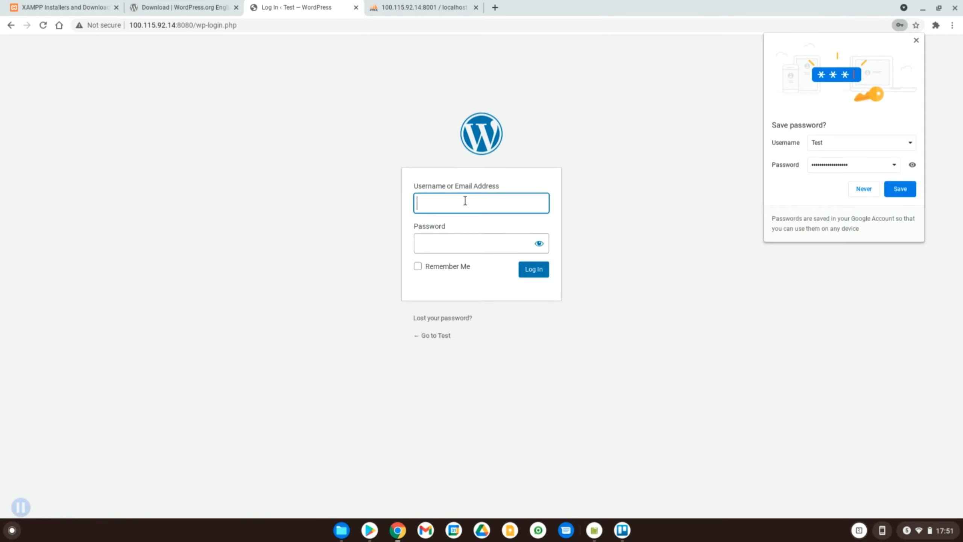
{"action": "type", "text": "test"}
{"action": "key", "text": "Tab"}
{"action": "key", "text": "ctrl+v"}
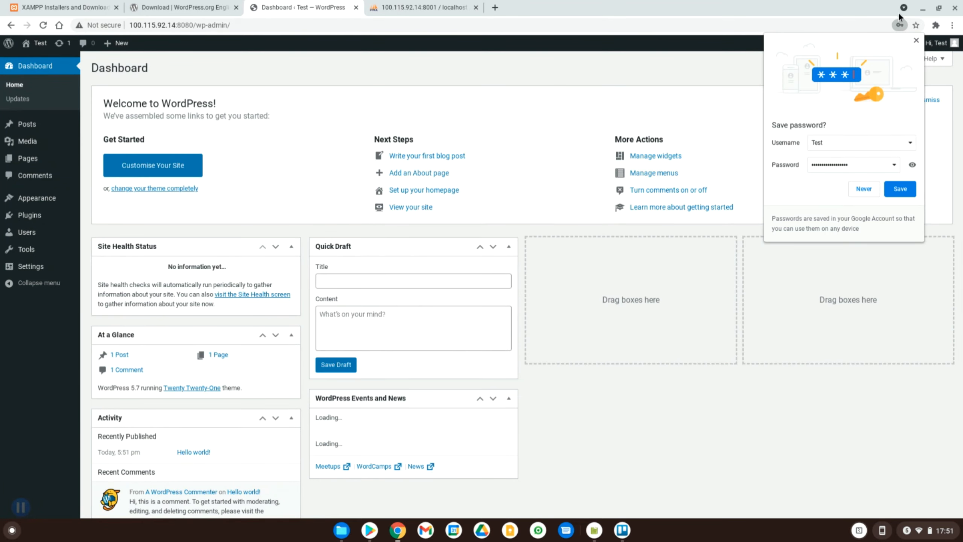
{"action": "left_click", "coordinate": [916, 41]}
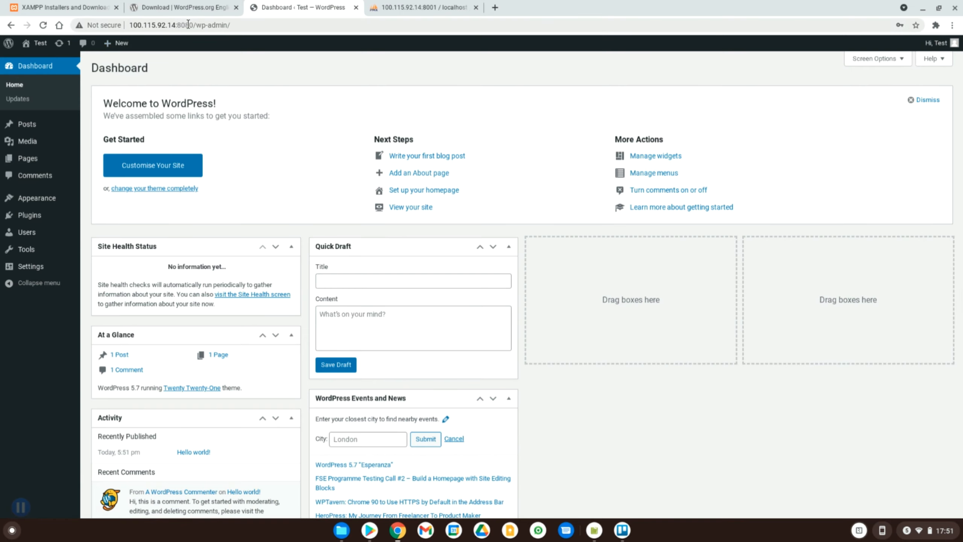
- Open the site's host address in a new tab to view the Hello world page, then return to phpMyAdmin
{"action": "left_click_drag", "start_coordinate": [193, 25], "coordinate": [122, 19]}
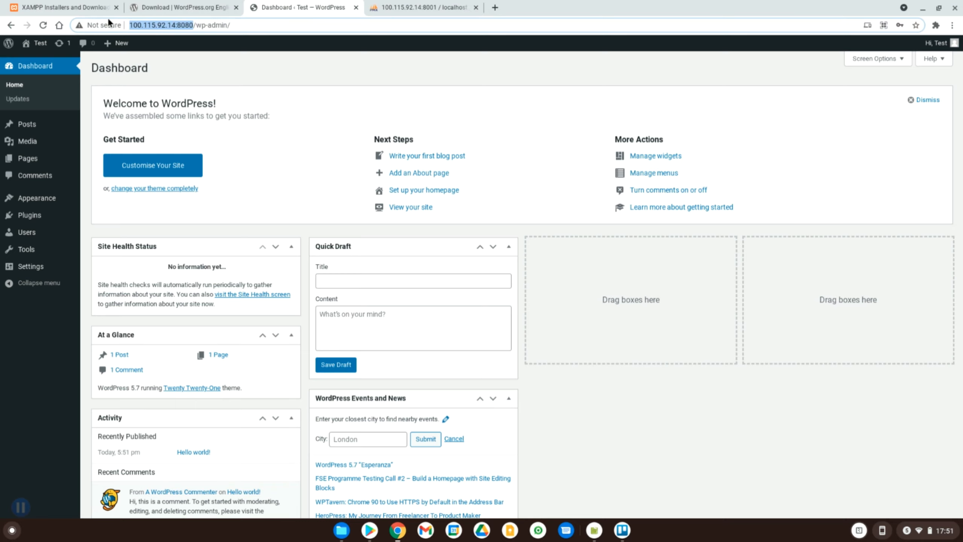
{"action": "key", "text": "ctrl+c"}
{"action": "left_click", "coordinate": [495, 8]}
{"action": "key", "text": "ctrl+v"}
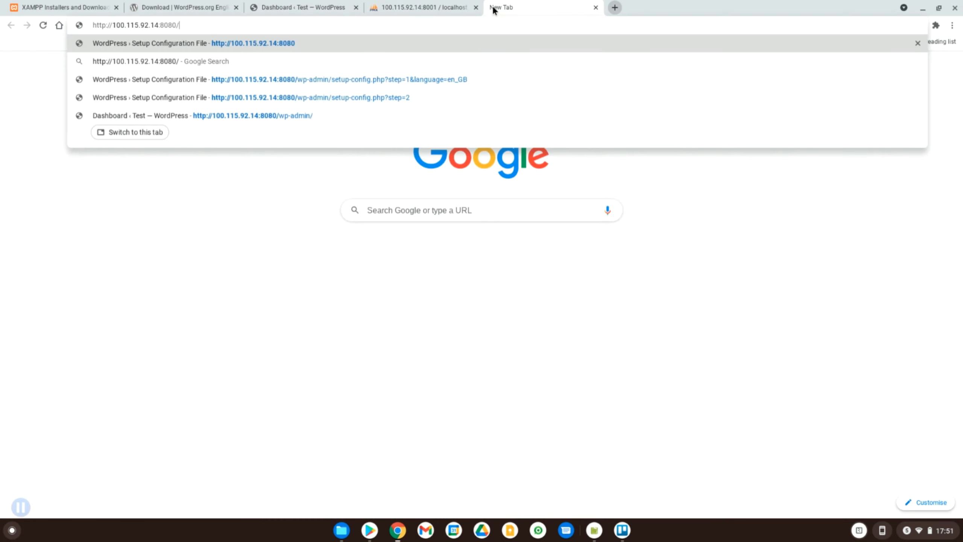
{"action": "key", "text": "Return"}
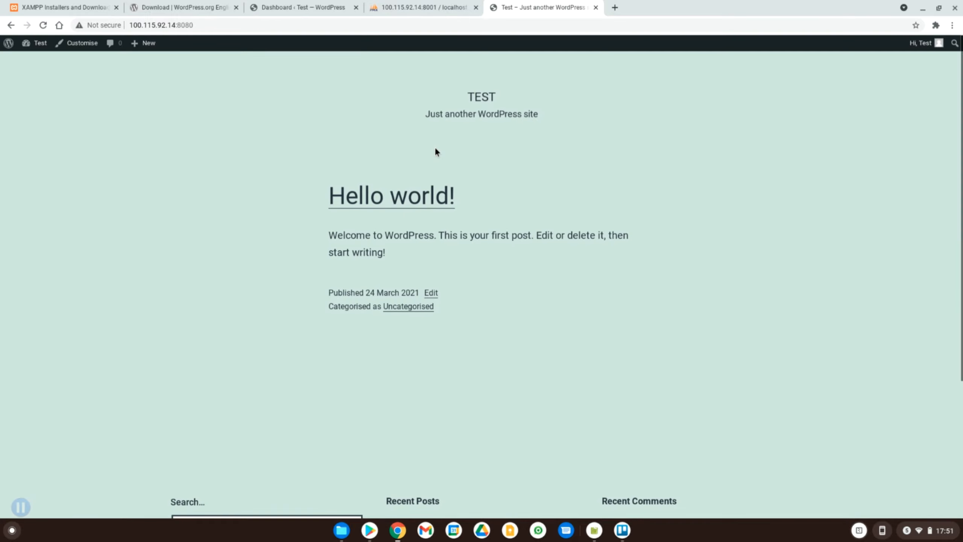
{"action": "scroll", "coordinate": [445, 206], "scroll_direction": "down", "scroll_amount": 5}
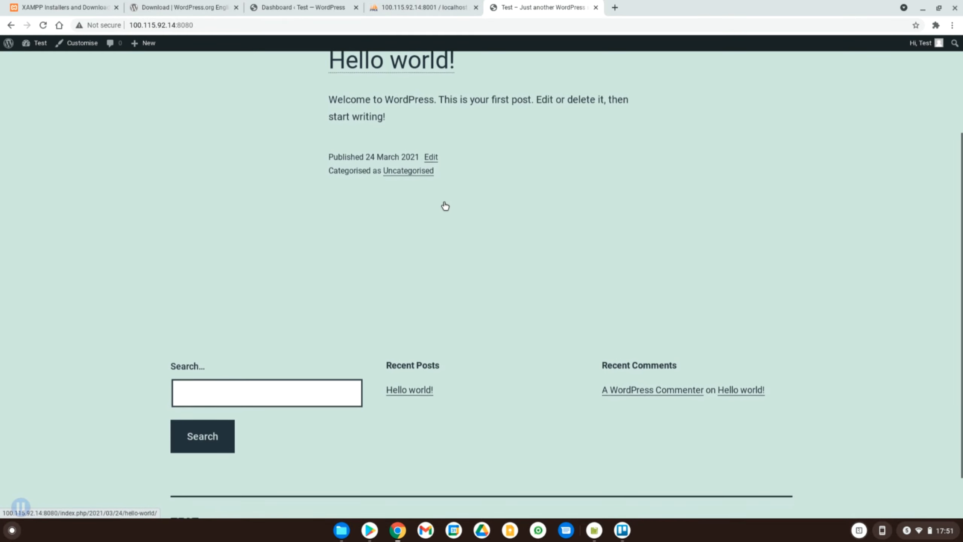
{"action": "scroll", "coordinate": [445, 205], "scroll_direction": "up", "scroll_amount": 5}
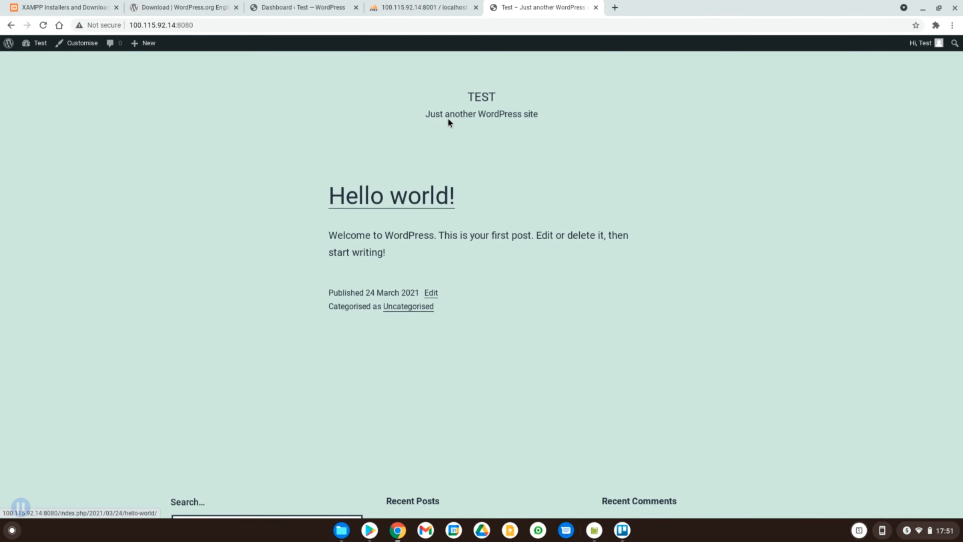
{"action": "key", "text": "ctrl+shift+Tab"}
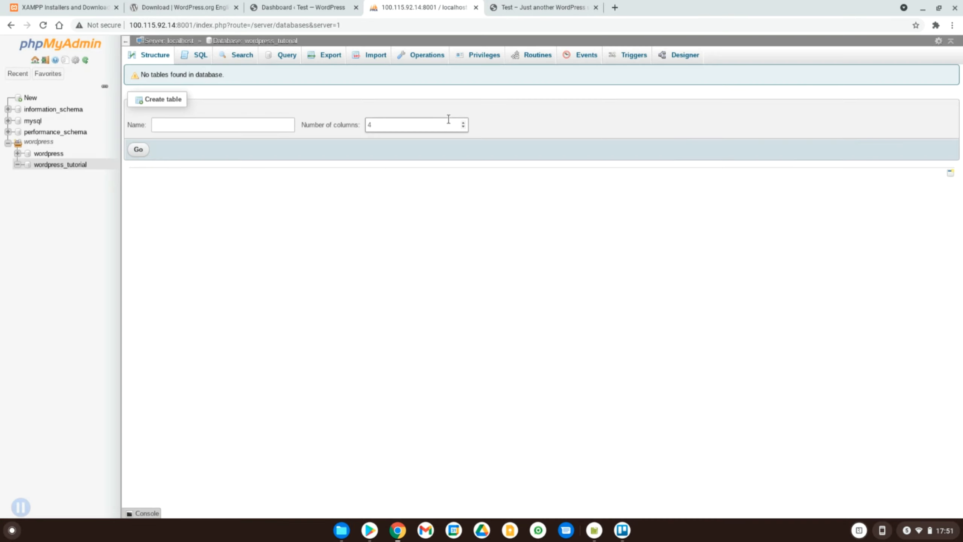
- List the 12 wp_ tables (168 rows) in wordpress_tutorial, then switch back to the WordPress dashboard
{"action": "left_click", "coordinate": [57, 165]}
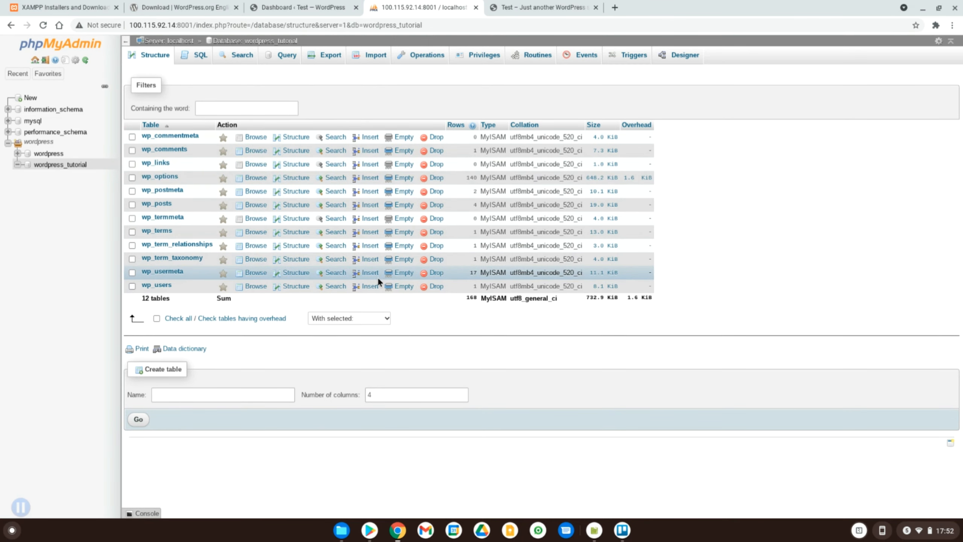
{"action": "key", "text": "ctrl+shift+Tab"}
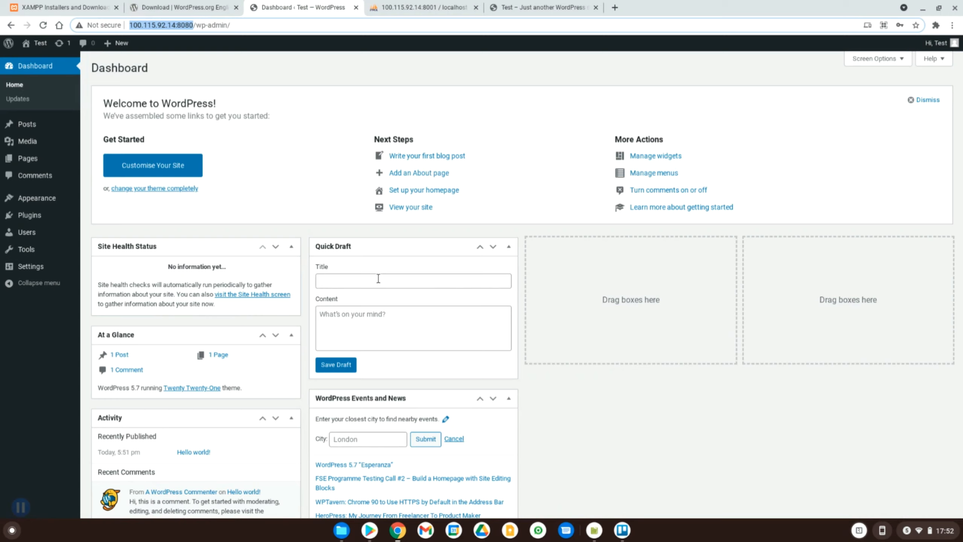